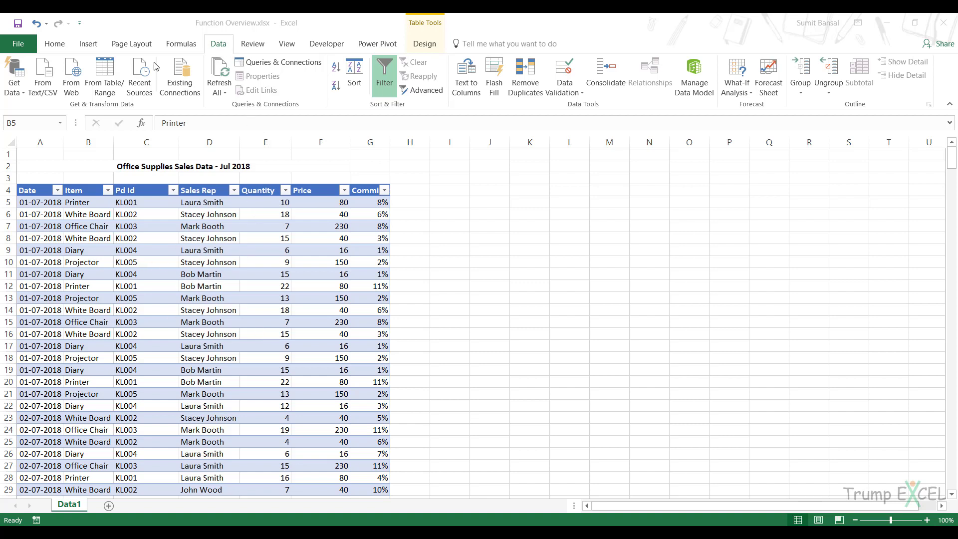
Step: Load the office supplies sales table into the Power Query editor and open a new conditional column
left_click(110, 73)
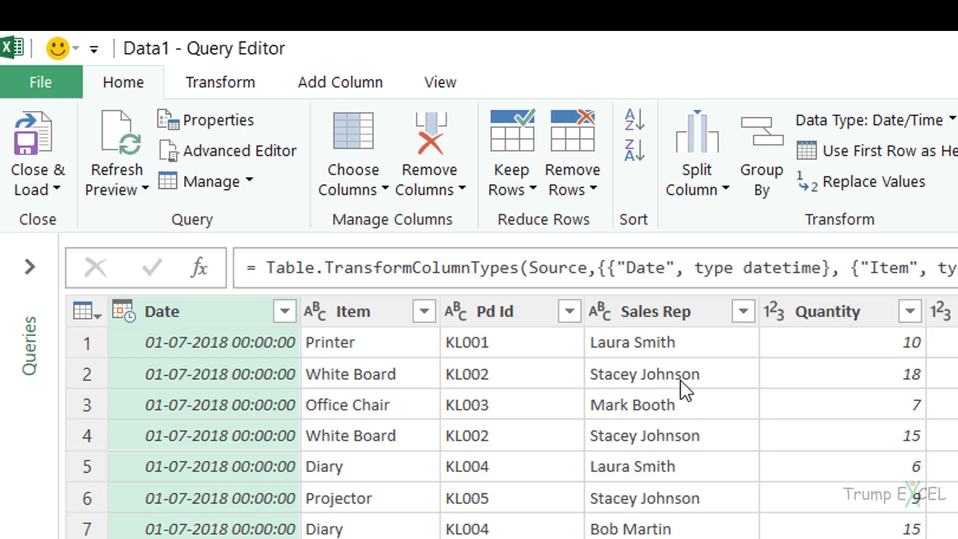
left_click(343, 82)
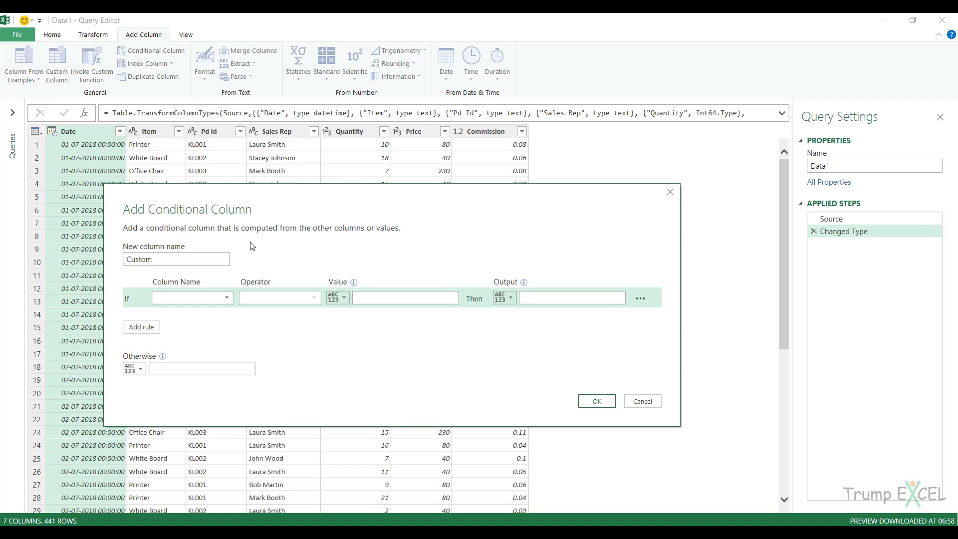
double_click(183, 261)
Step: Define the first rule to output "Ms." when Sales Rep contains the first name of the rep in row 1
left_click(226, 298)
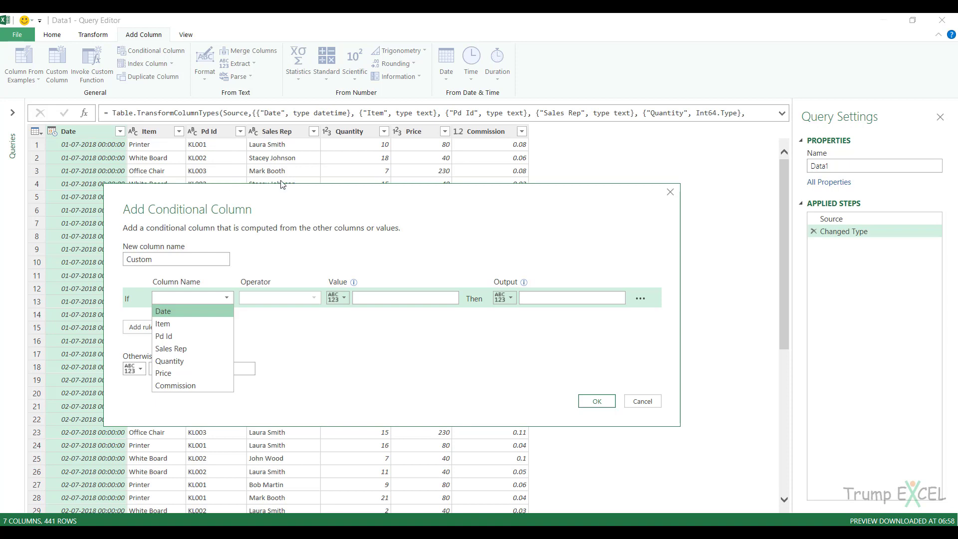
left_click(206, 349)
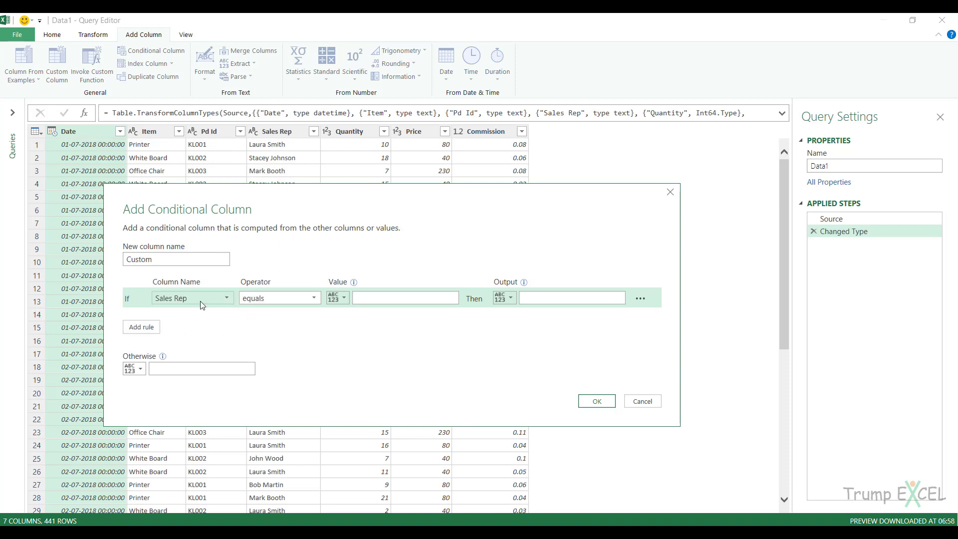
left_click(272, 302)
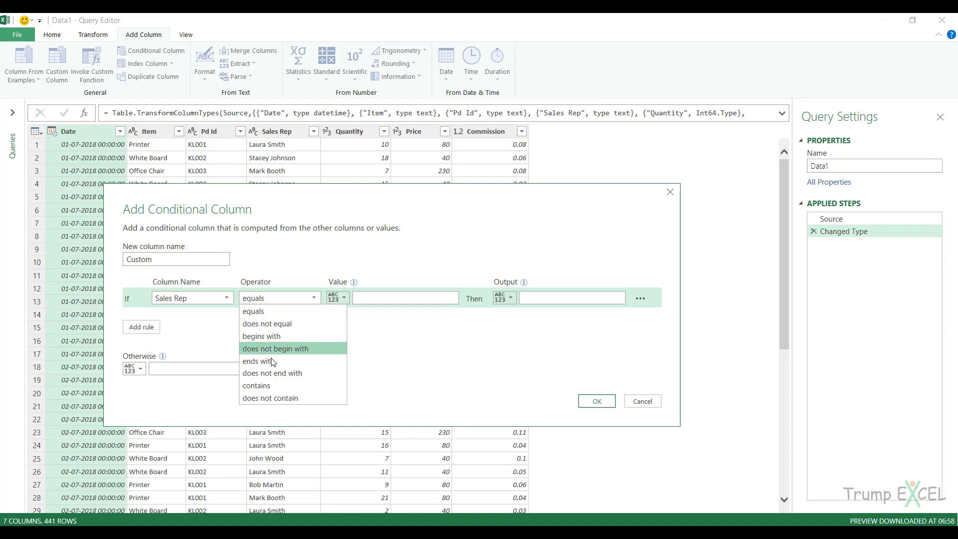
left_click(264, 385)
left_click(375, 300)
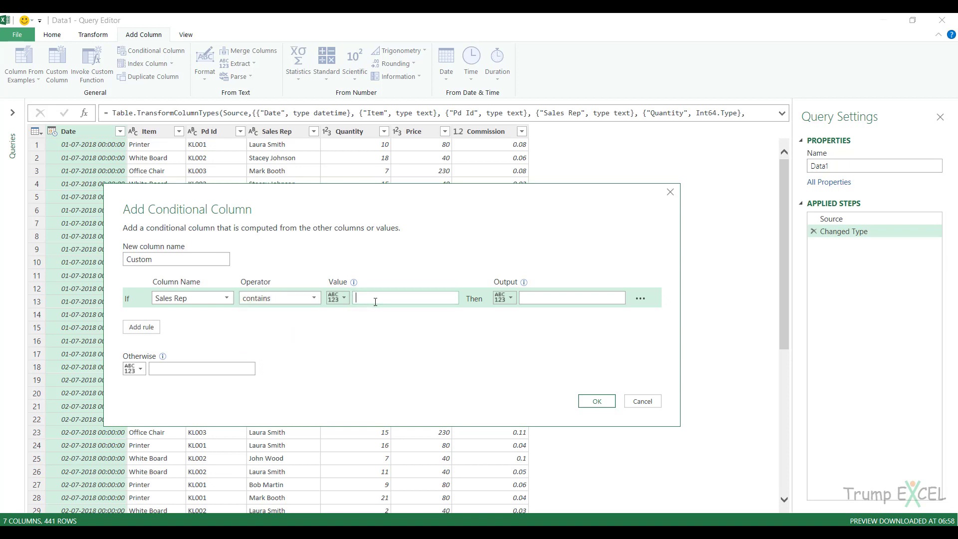
type("Laura")
left_click(539, 299)
type("Ms.")
Step: Add an else-if rule that outputs "Ms." when Sales Rep contains the first name of the rep in row 2
left_click(142, 327)
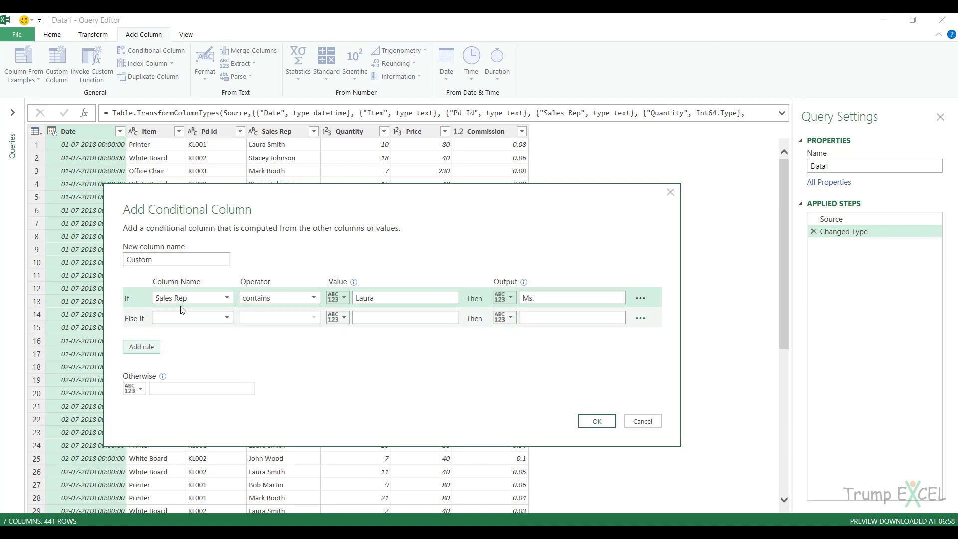
left_click(228, 319)
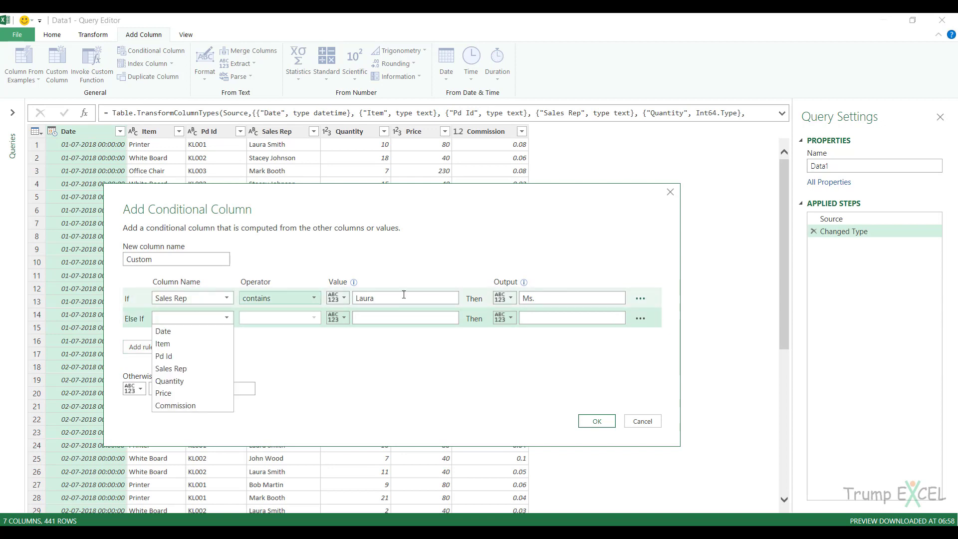
left_click(171, 368)
left_click(279, 318)
left_click(278, 408)
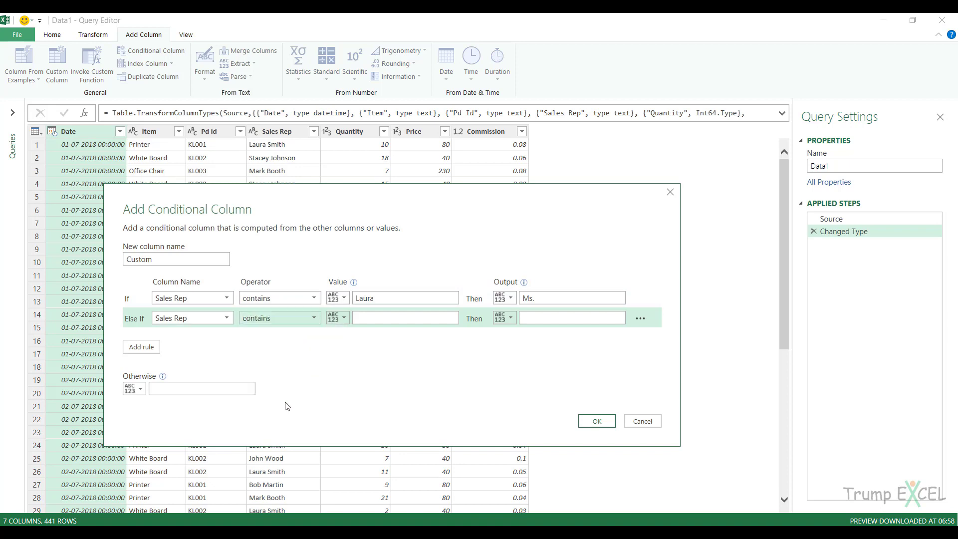
left_click(375, 320)
type("Stacey")
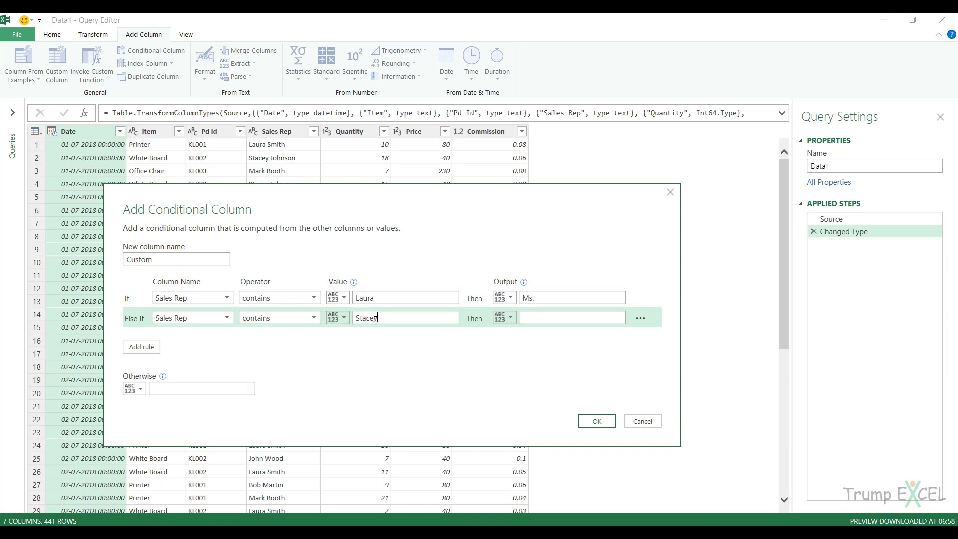
left_click(533, 318)
type("Ms.")
Step: Set the otherwise output to "Mr." and create the conditional column
left_click(235, 387)
type("M")
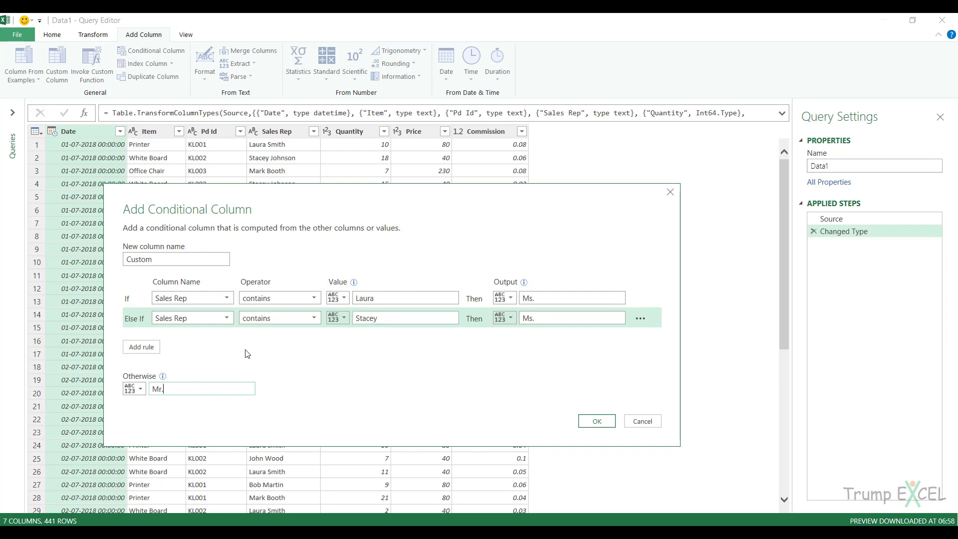
left_click(596, 420)
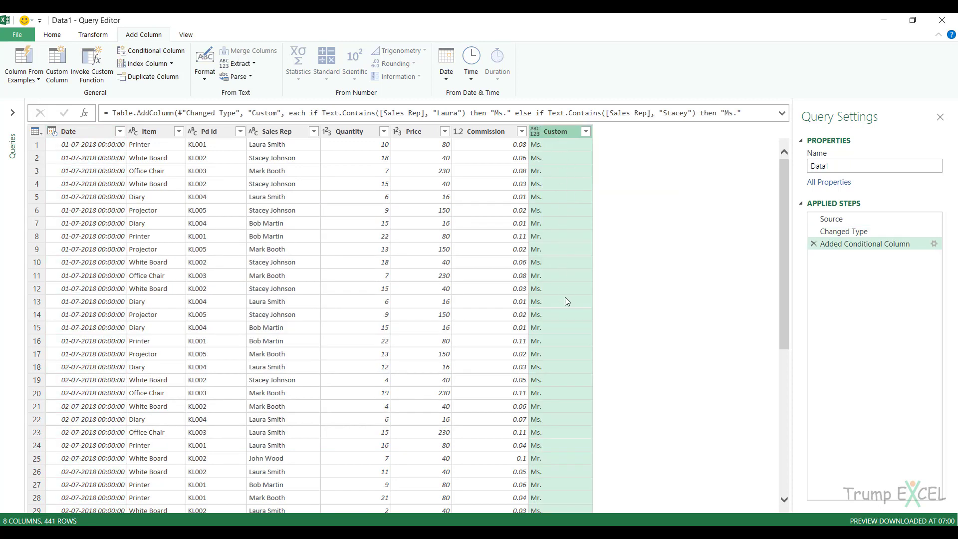
Step: Expand the conditional column's full formula and select its if–else expression to examine it
left_click(781, 112)
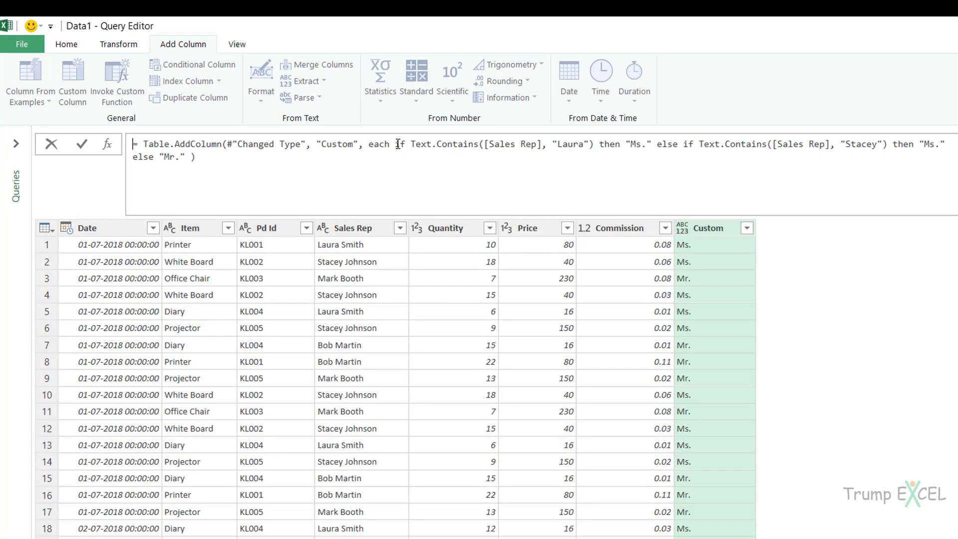
left_click_drag(397, 143, 182, 155)
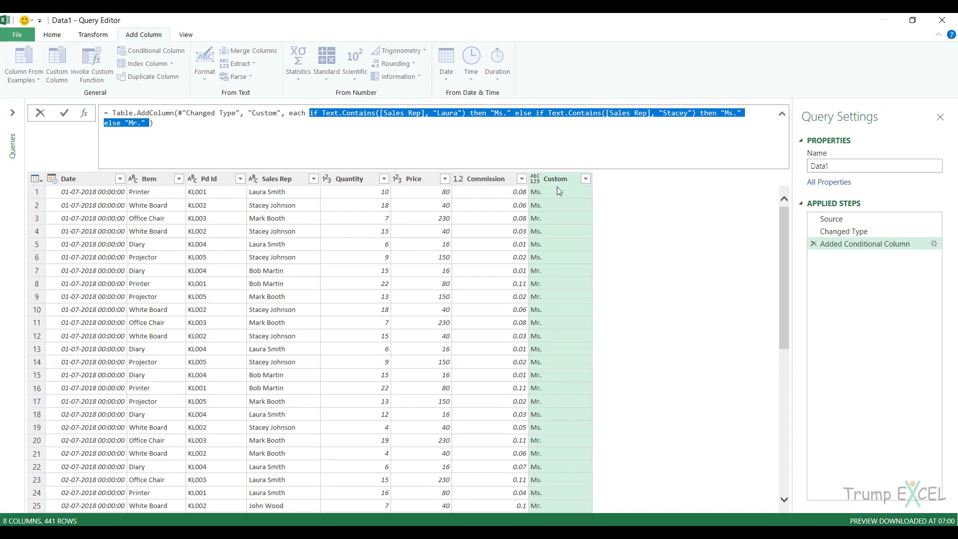
left_click(559, 182)
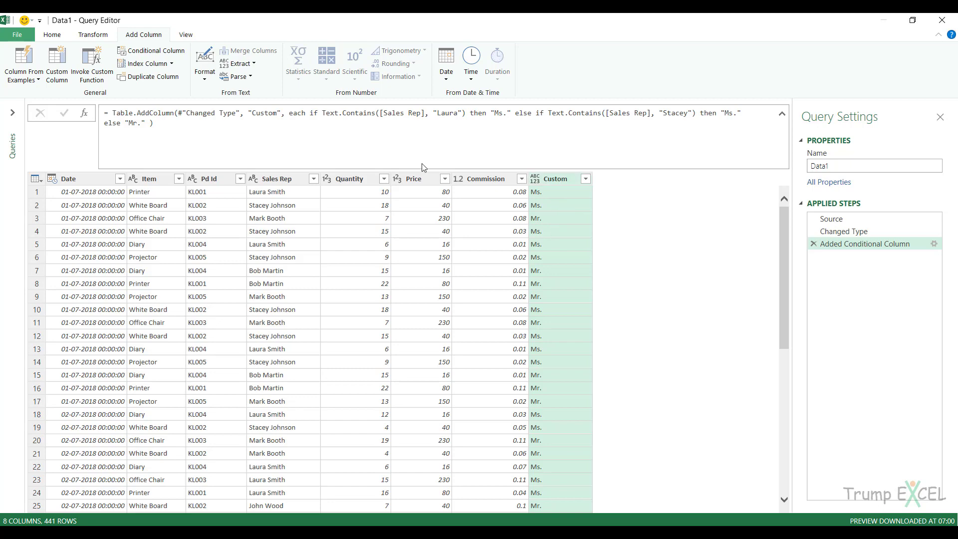
Step: Start a custom column named IfORFormula and enter the conditional column's nested if expression as its formula
left_click(57, 61)
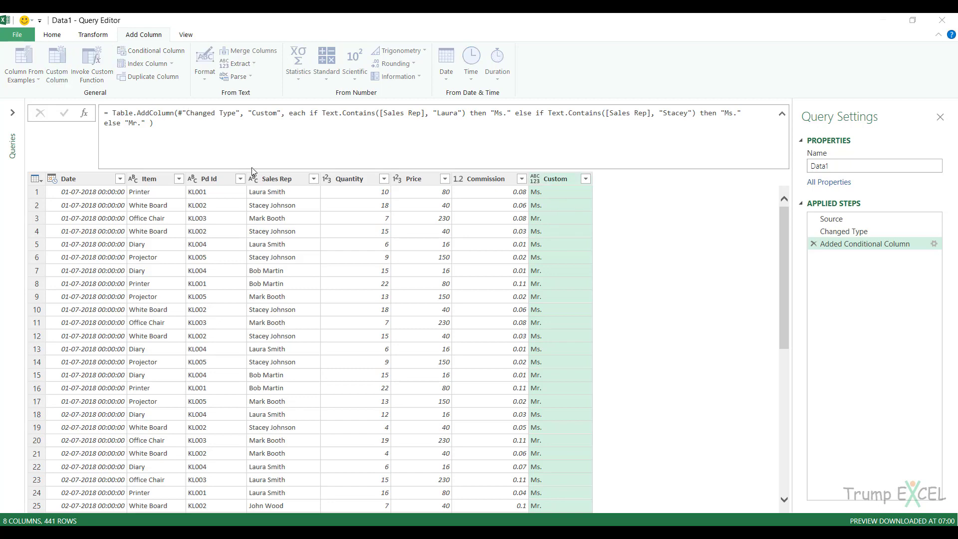
double_click(319, 198)
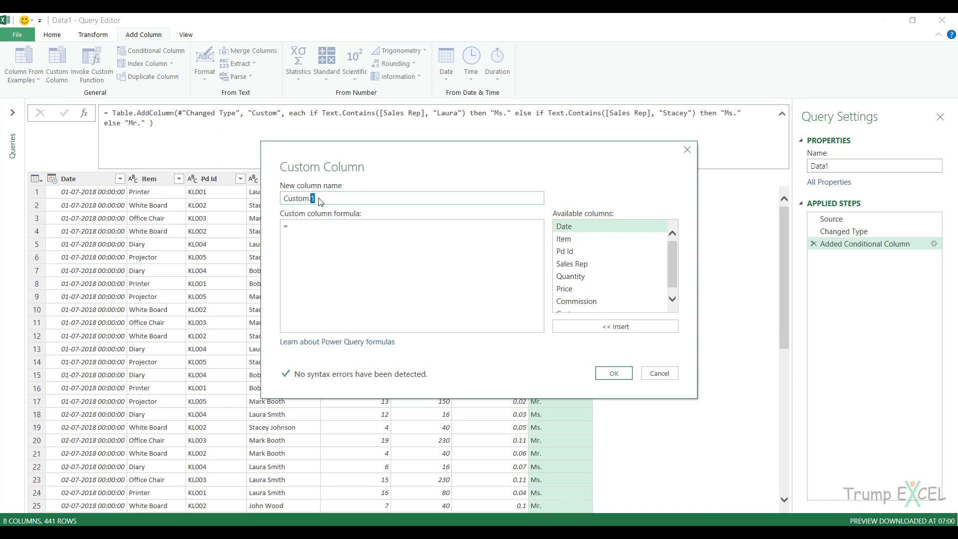
key("BackSpace")
key("BackSpace")
key("BackSpace")
key("BackSpace")
key("BackSpace")
key("BackSpace")
key("BackSpace")
key("BackSpace")
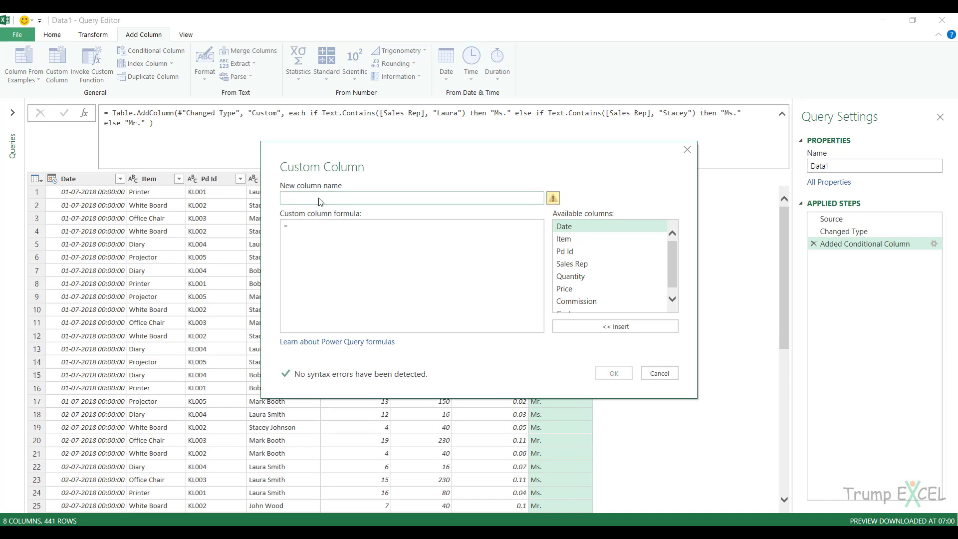
type("IfOR")
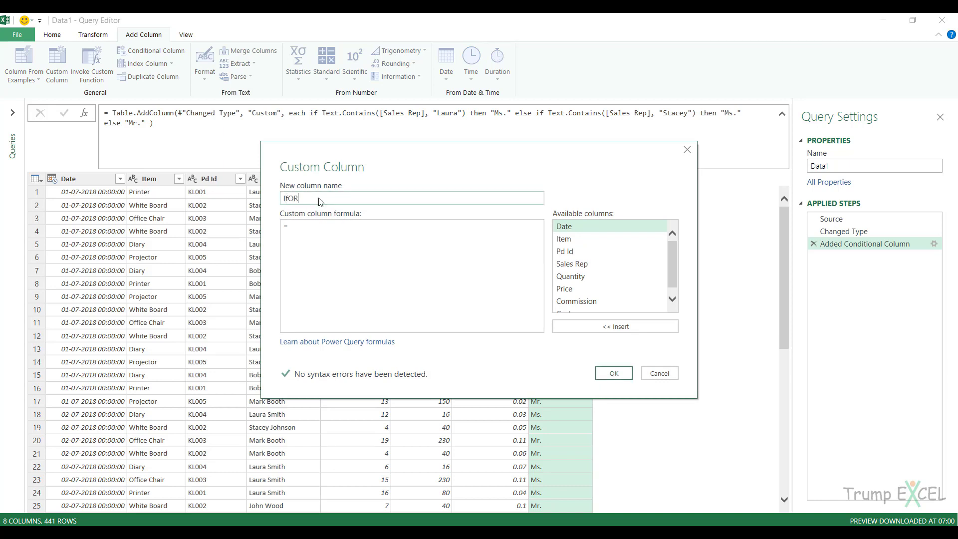
type("Formula")
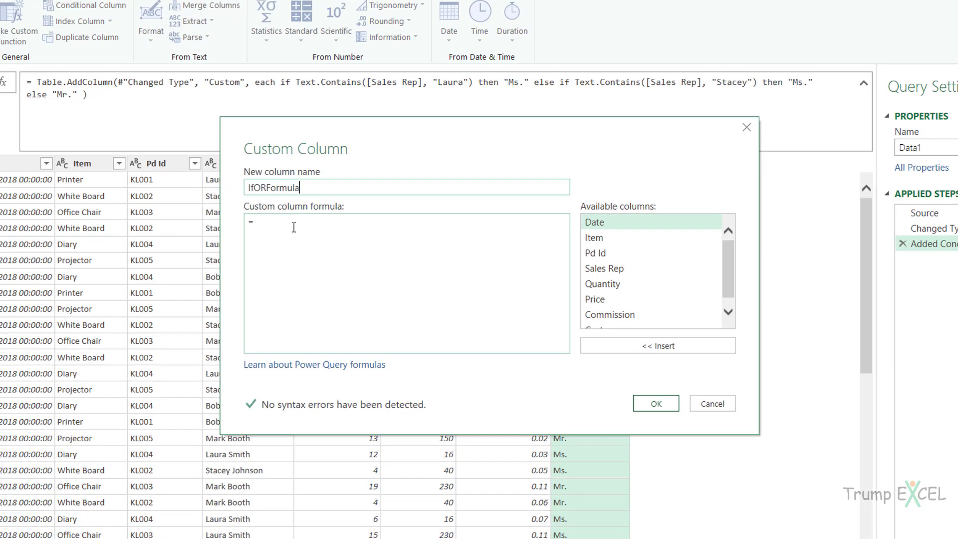
type("if Text.Contains([Sales Rep], \"Laura\") then \"Ms.\" else if Text.Contains([Sales Rep], \"Stacey\") then \"Ms.\" else \"Mr.\"")
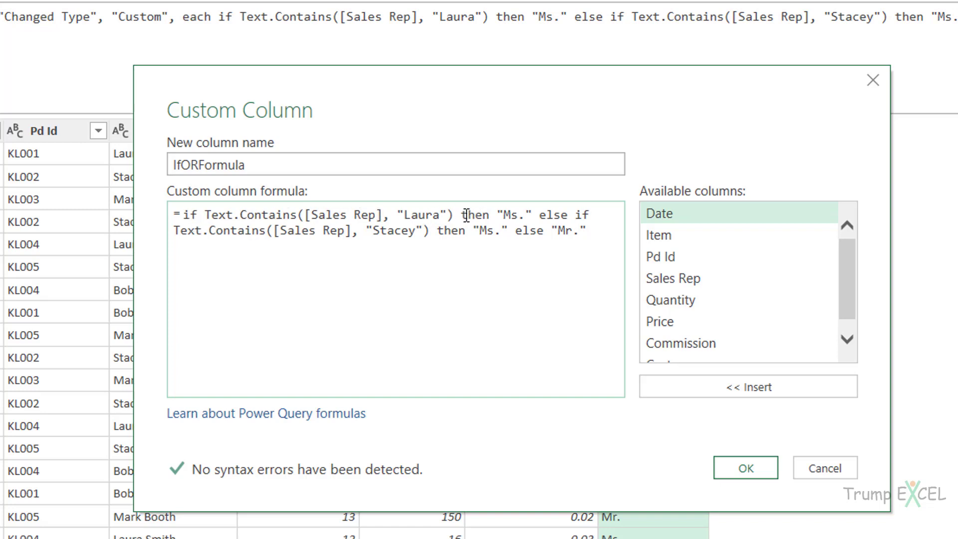
Step: Replace then "Ms." else if with or, so one if statement tests both Text.Contains conditions, and create the column
left_click_drag(464, 215, 586, 210)
type("or")
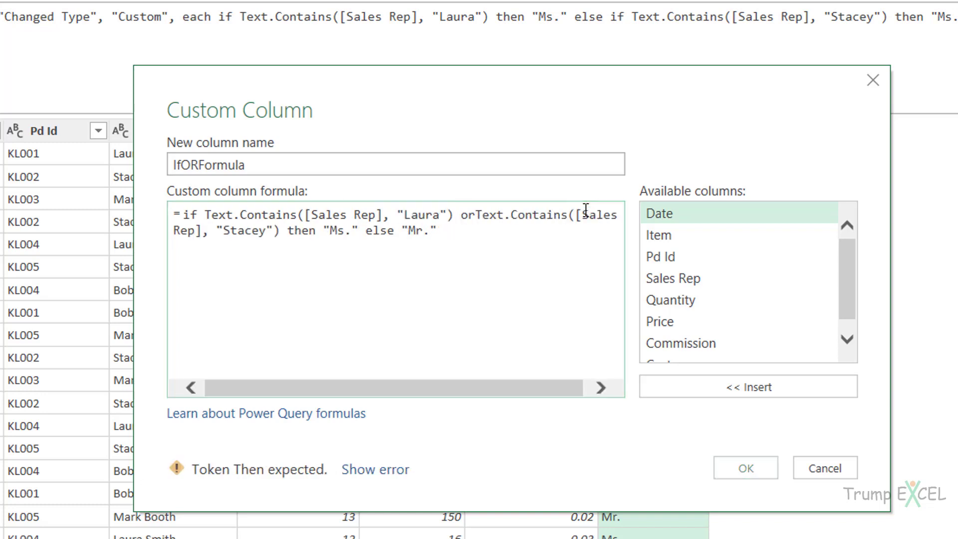
key("Right")
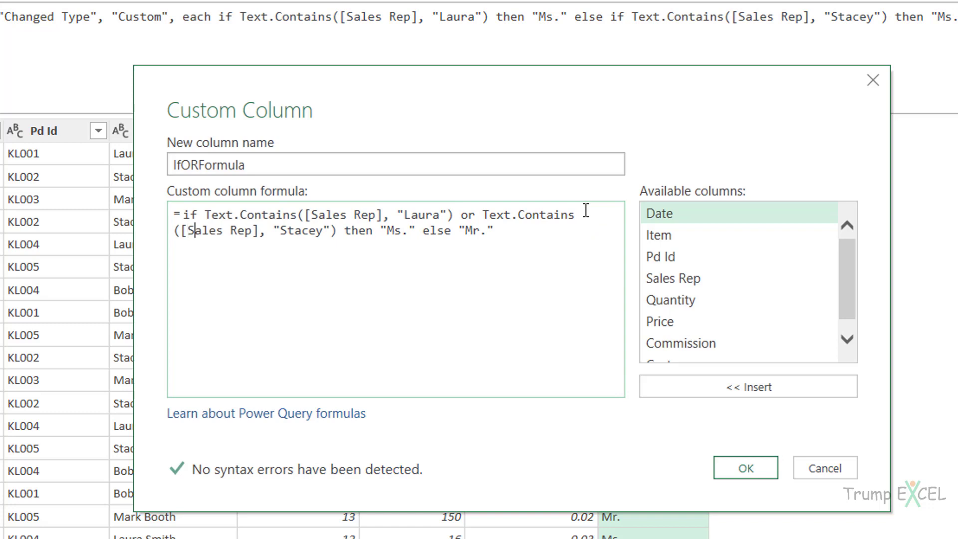
key("Right")
key("Right")
key("Right")
key("Right")
key("Right")
key("Right")
key("Right")
key("Right")
key("Right")
key("Right")
key("Right")
key("Right")
key("Right")
key("Right")
key("Right")
key("Right")
key("Right")
key("Right")
key("Right")
left_click(743, 473)
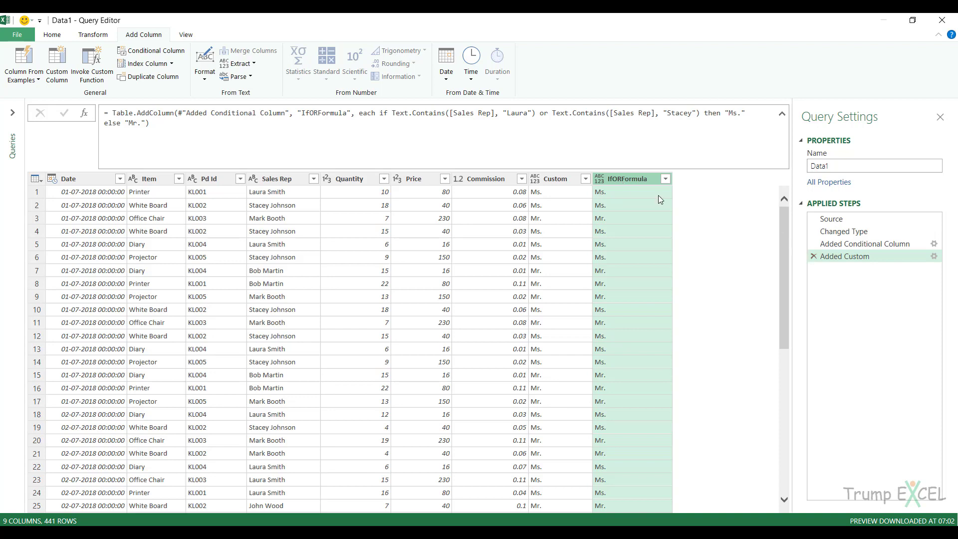
Step: Remove the Custom, IfORFormula and Commission columns from the query
right_click(575, 183)
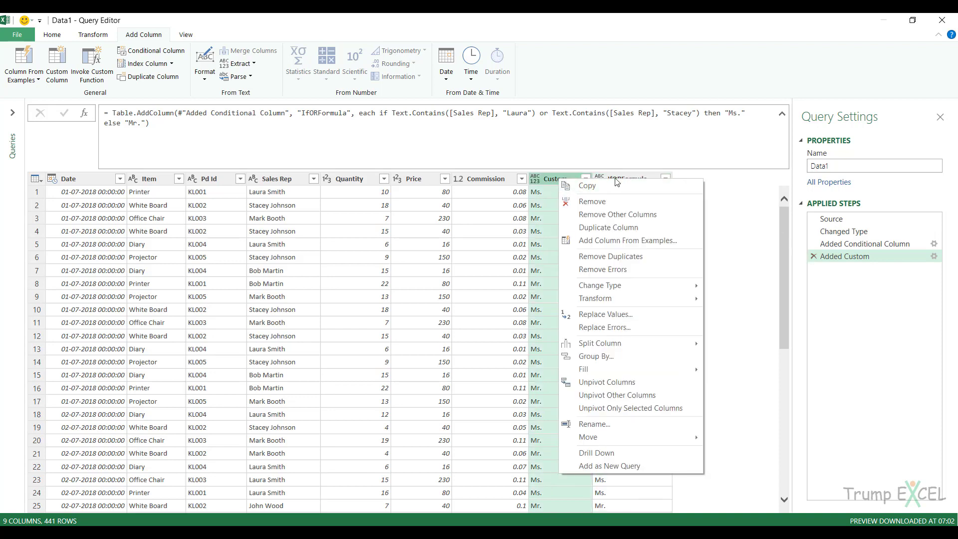
left_click(546, 177)
left_click(623, 178, "ctrl")
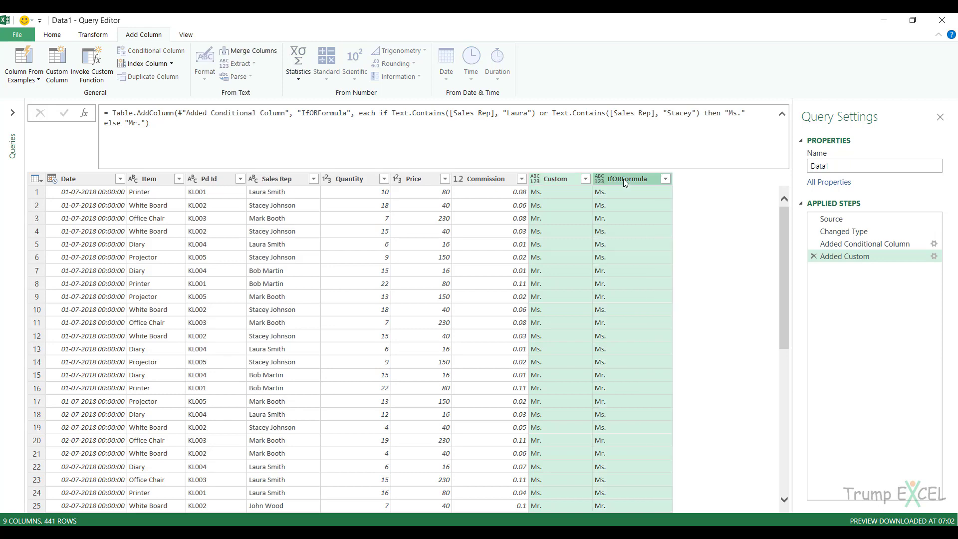
right_click(623, 179)
left_click(648, 200)
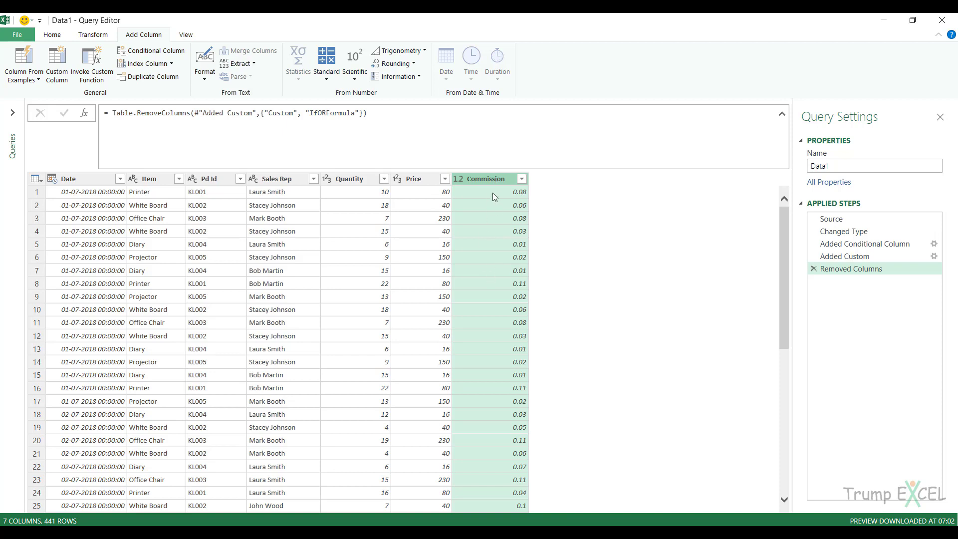
right_click(485, 178)
left_click(515, 200)
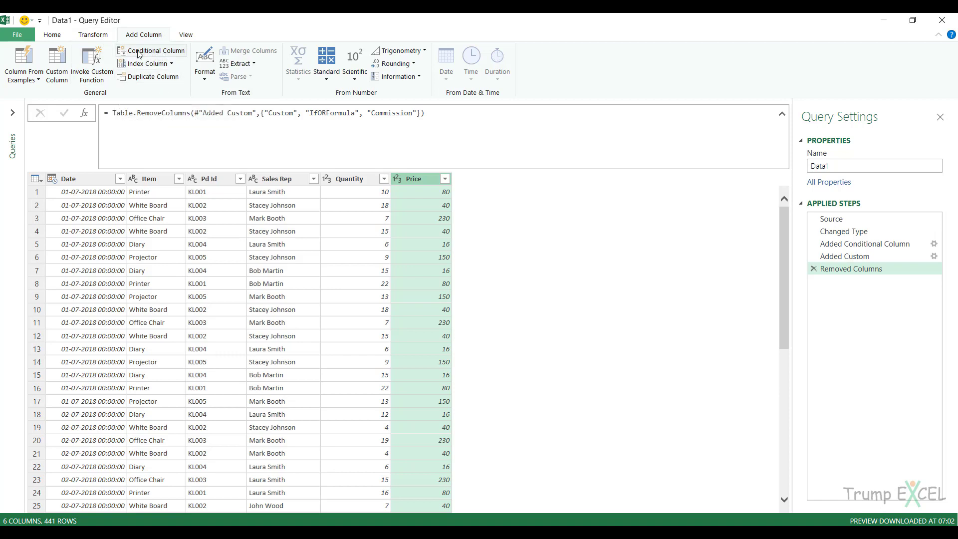
Step: Start a new custom column named IfAndFormula
left_click(59, 63)
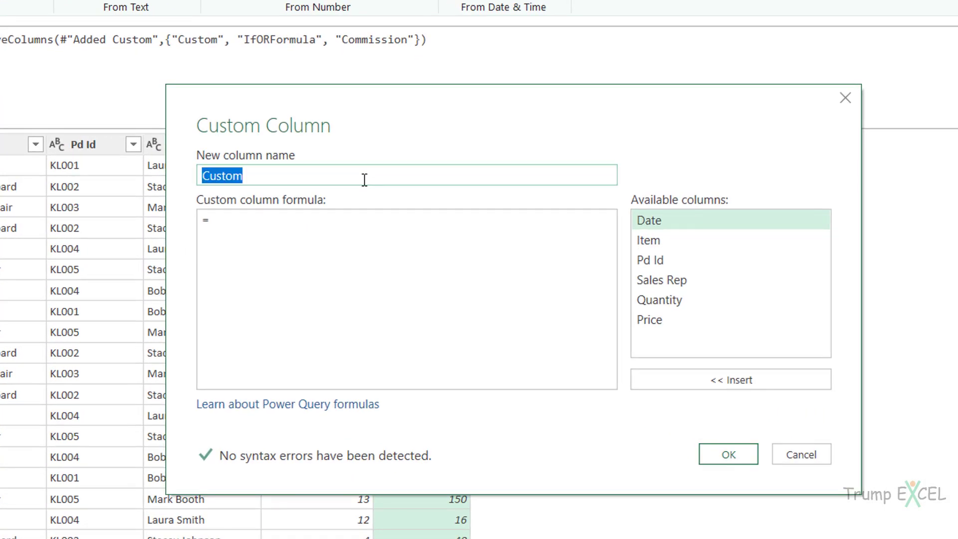
type("IfA")
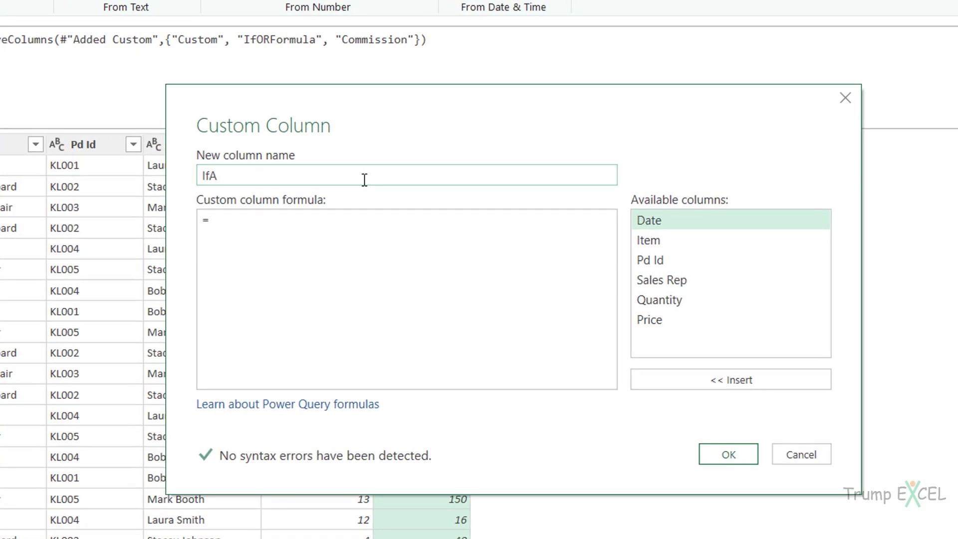
type("ndFormula")
Step: Begin the IfAndFormula formula with an if statement testing that Quantity is above 10 and Price is above 50
left_click(314, 220)
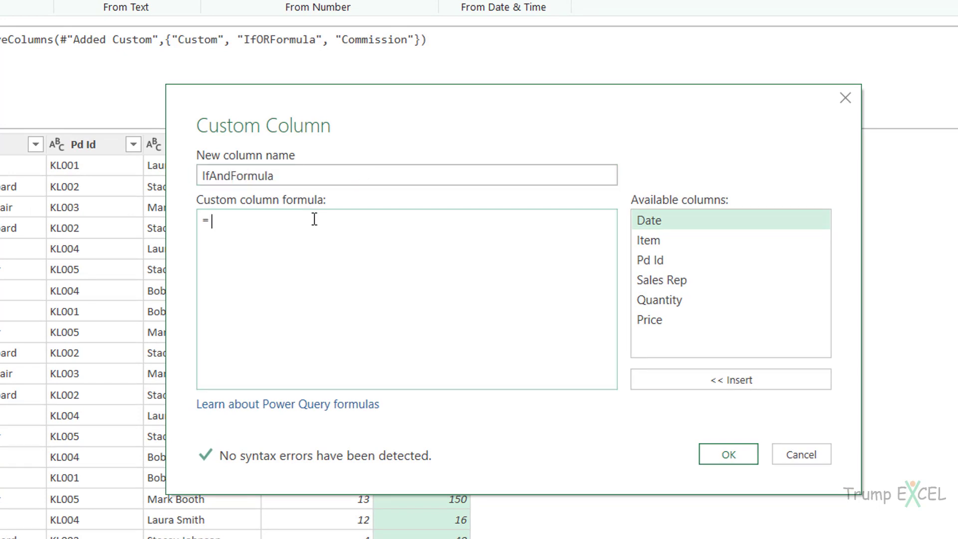
type("if")
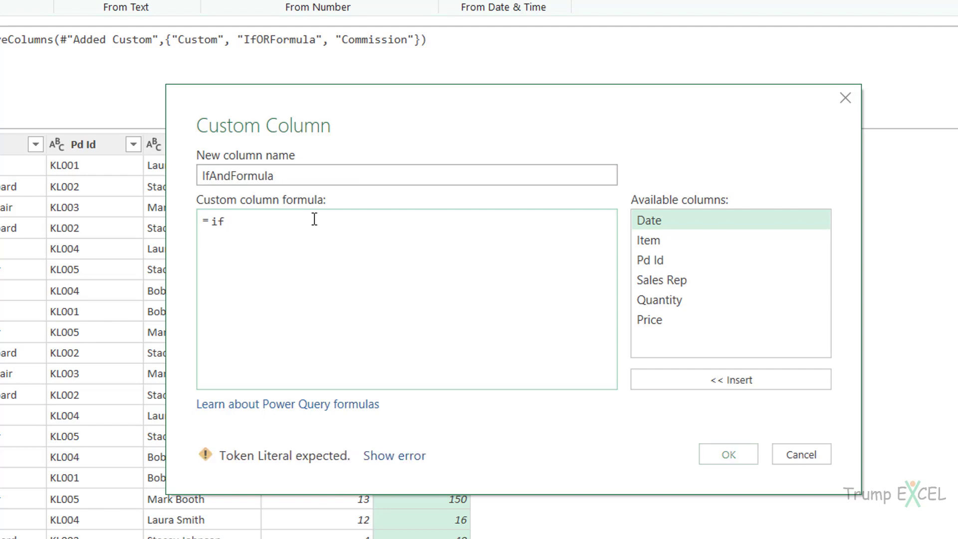
left_click_drag(592, 105, 525, 235)
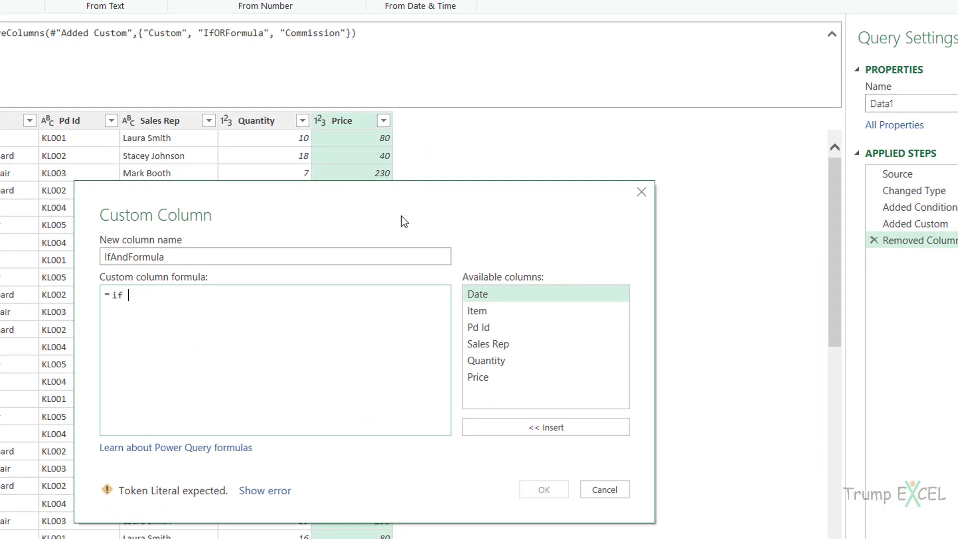
double_click(478, 361)
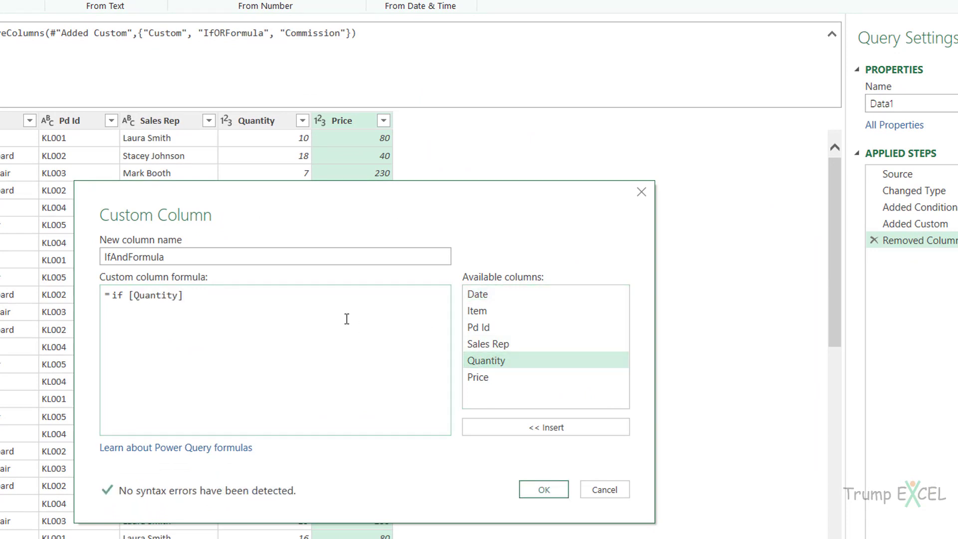
type(">10")
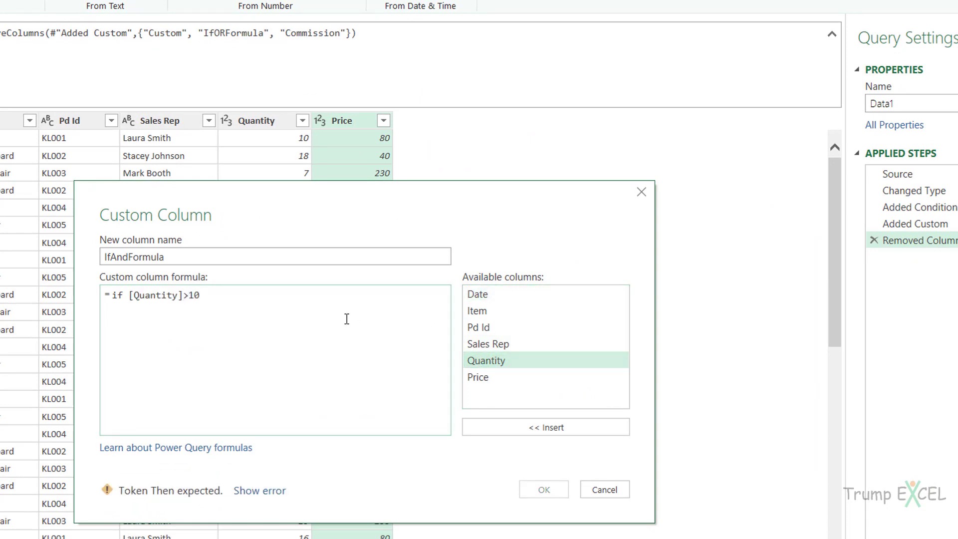
type(" and")
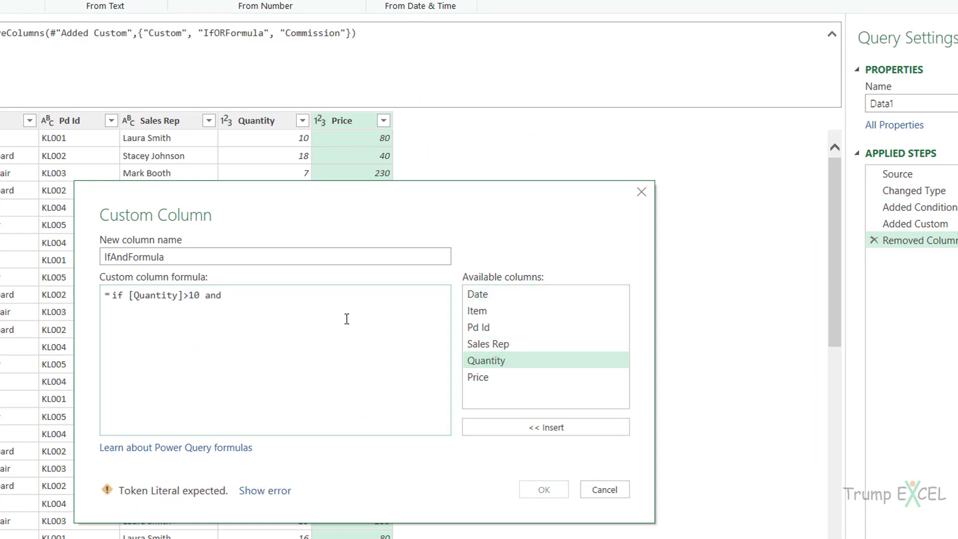
double_click(487, 376)
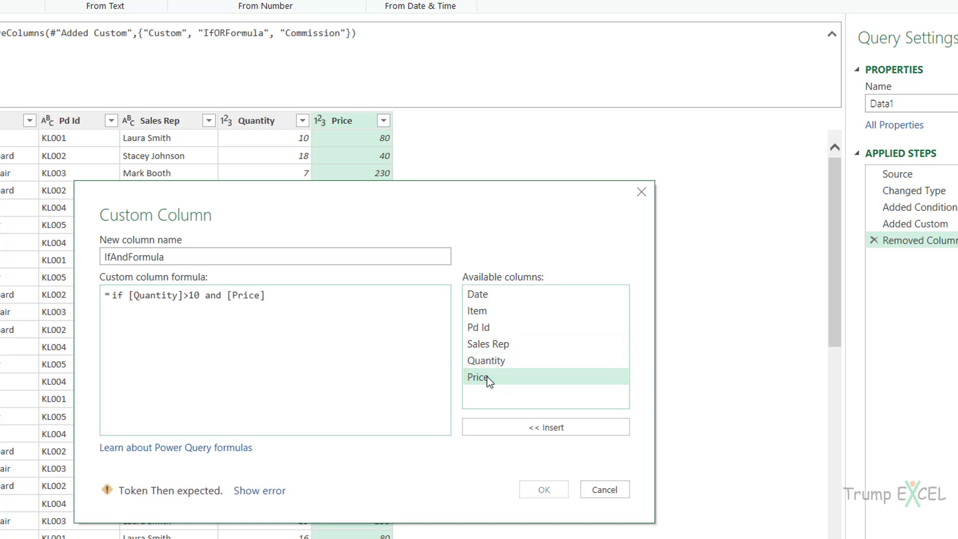
type(">50 then")
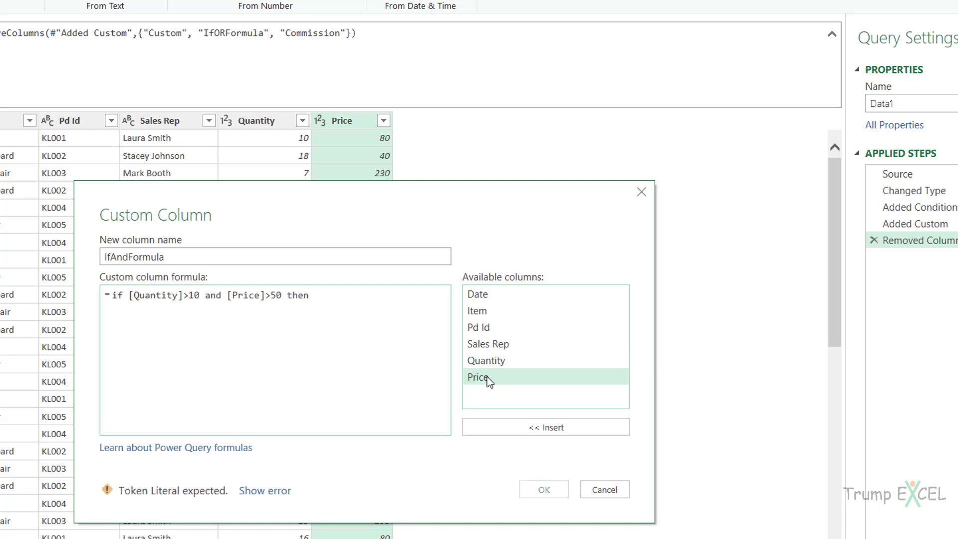
Step: Complete the if statement so it returns .1 when both conditions hold, else .5, and create the column
type(" .1 ")
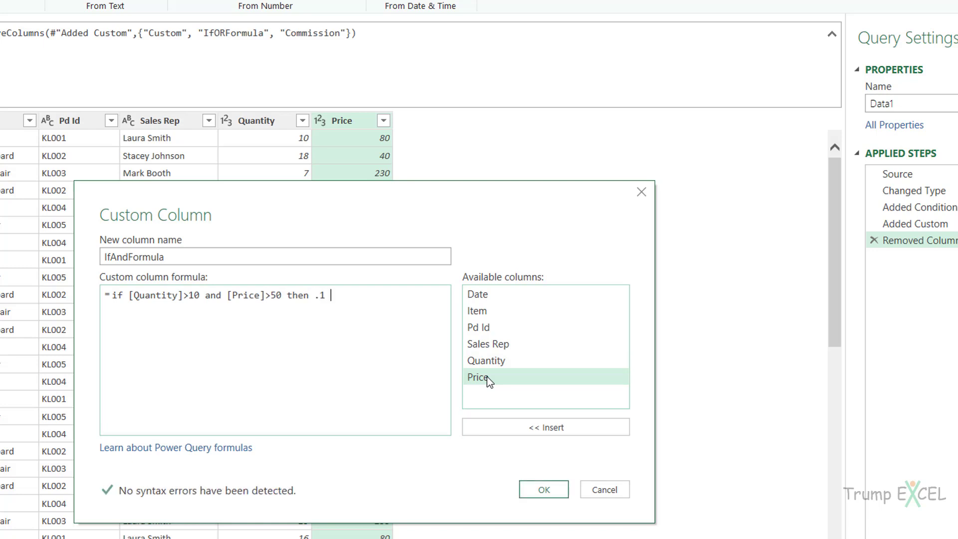
type("else .")
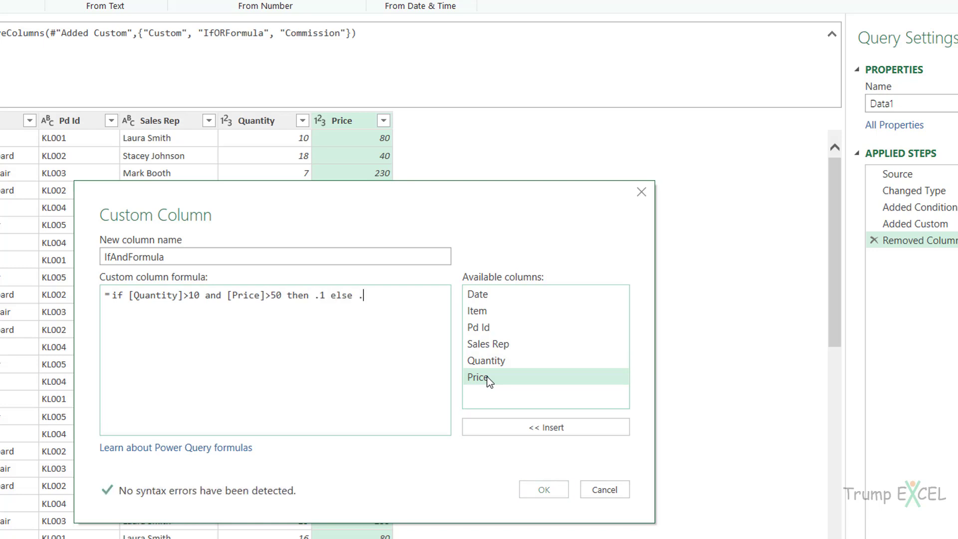
type("5")
left_click(544, 489)
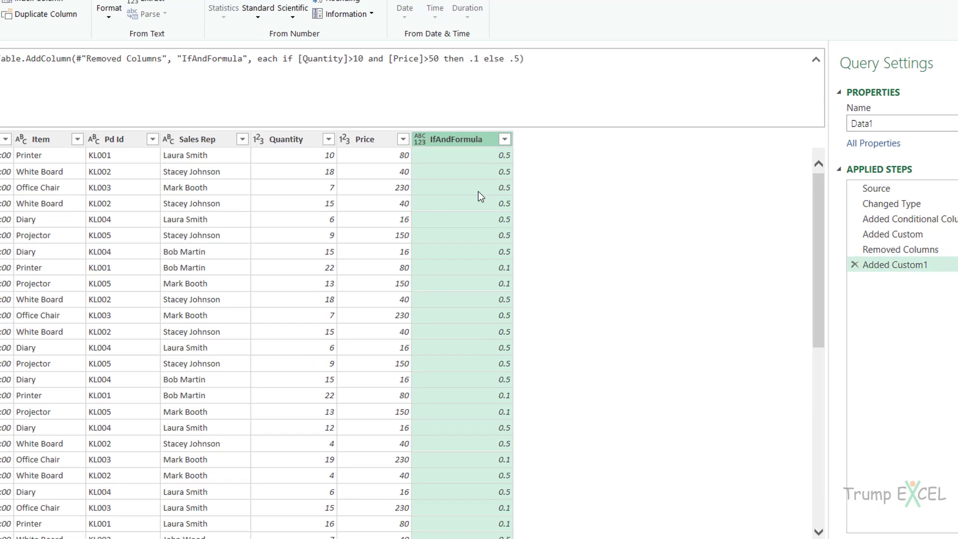